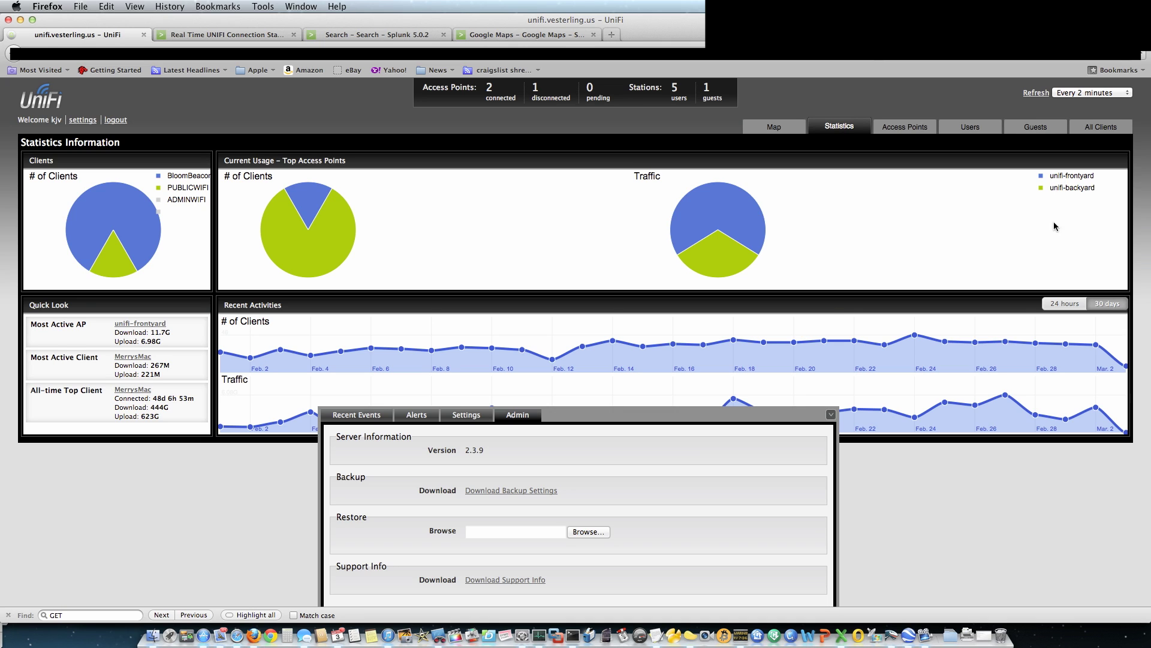
From the controller Settings, list the BloomBeacon, DandelionPatch, PUBLICWIFI and ADMINWIFI wireless networks.
click(468, 418)
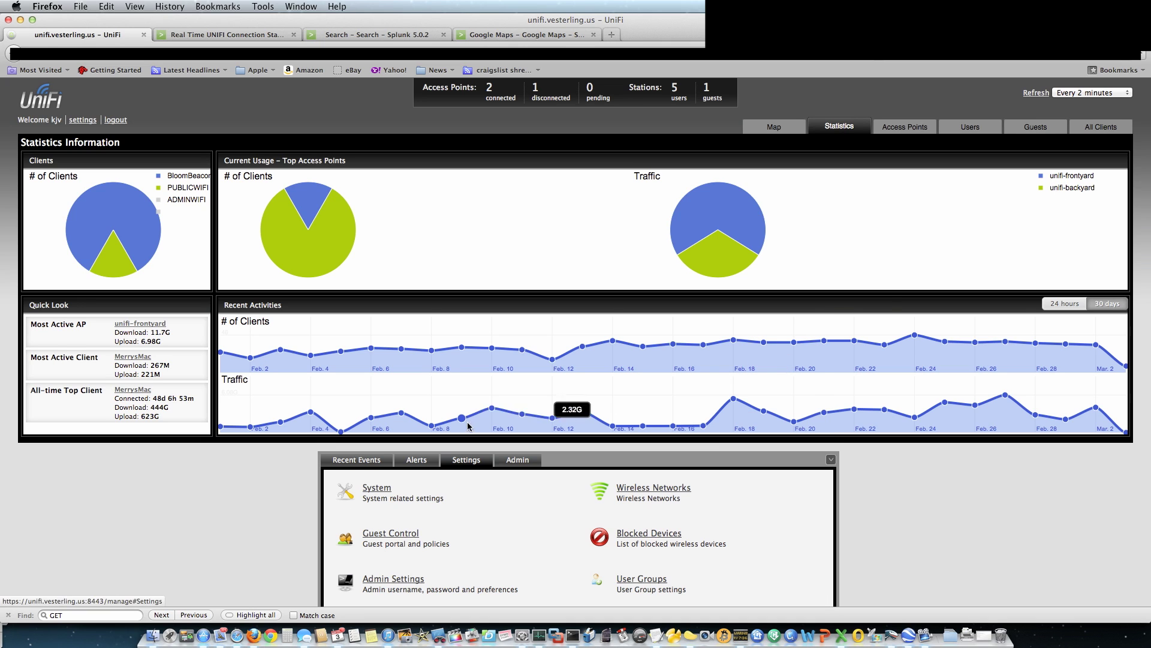
click(654, 488)
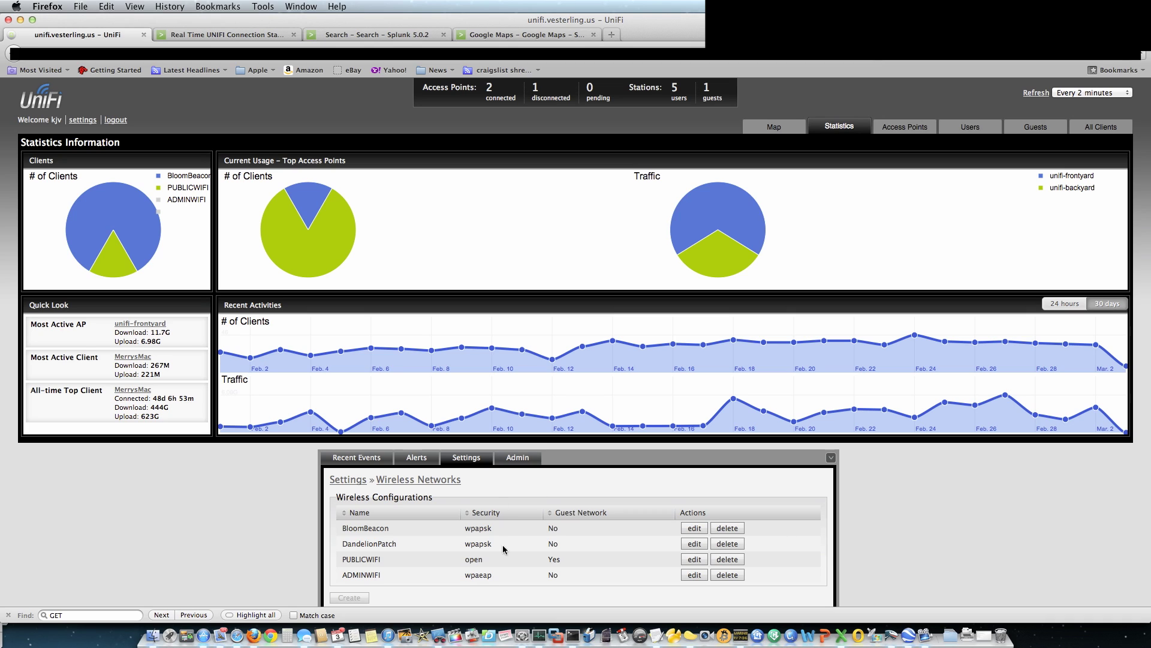
mouse_move(593, 333)
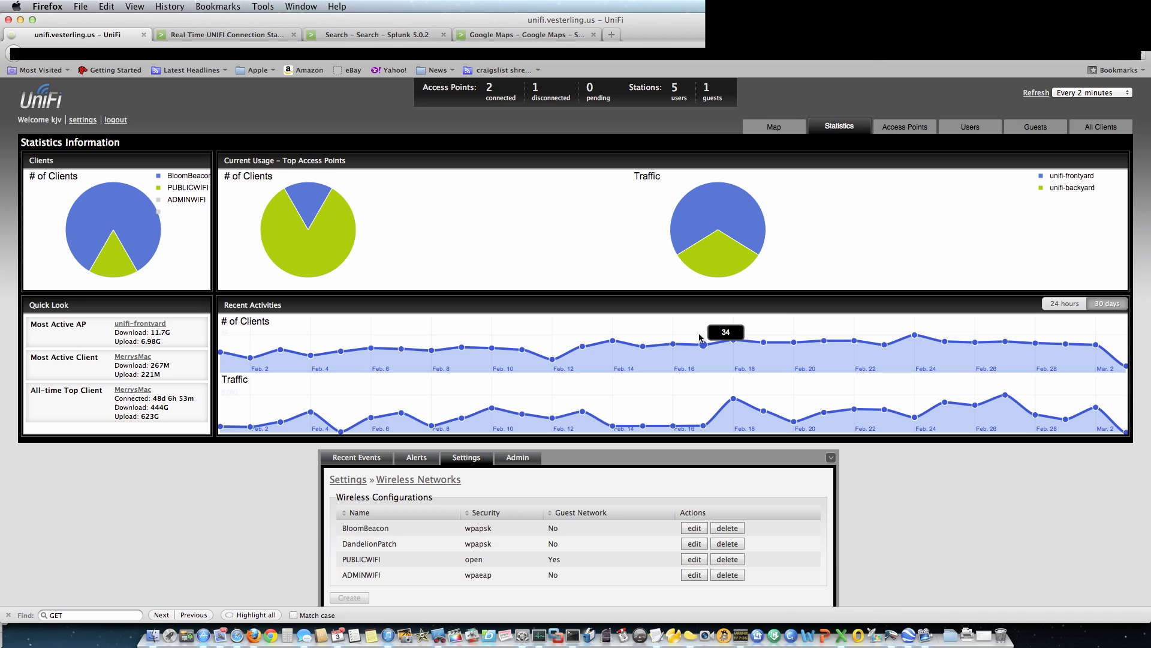
Review the access points, active users and the pending guest on unifi-backyard, then return to Splunk.
click(909, 131)
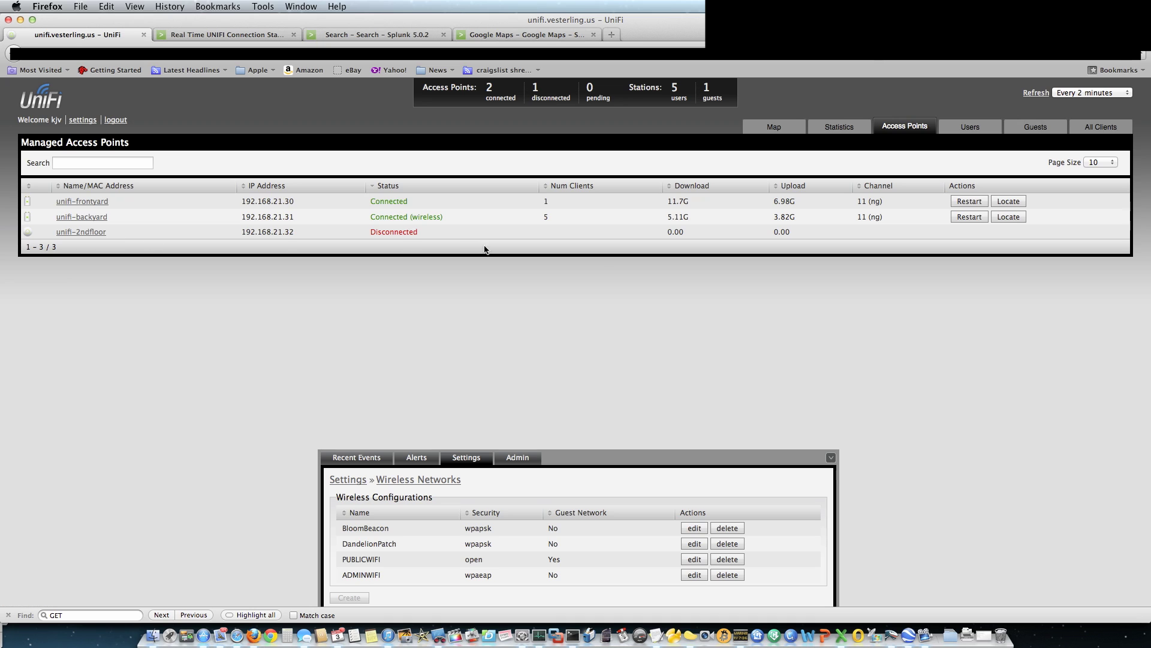
click(971, 127)
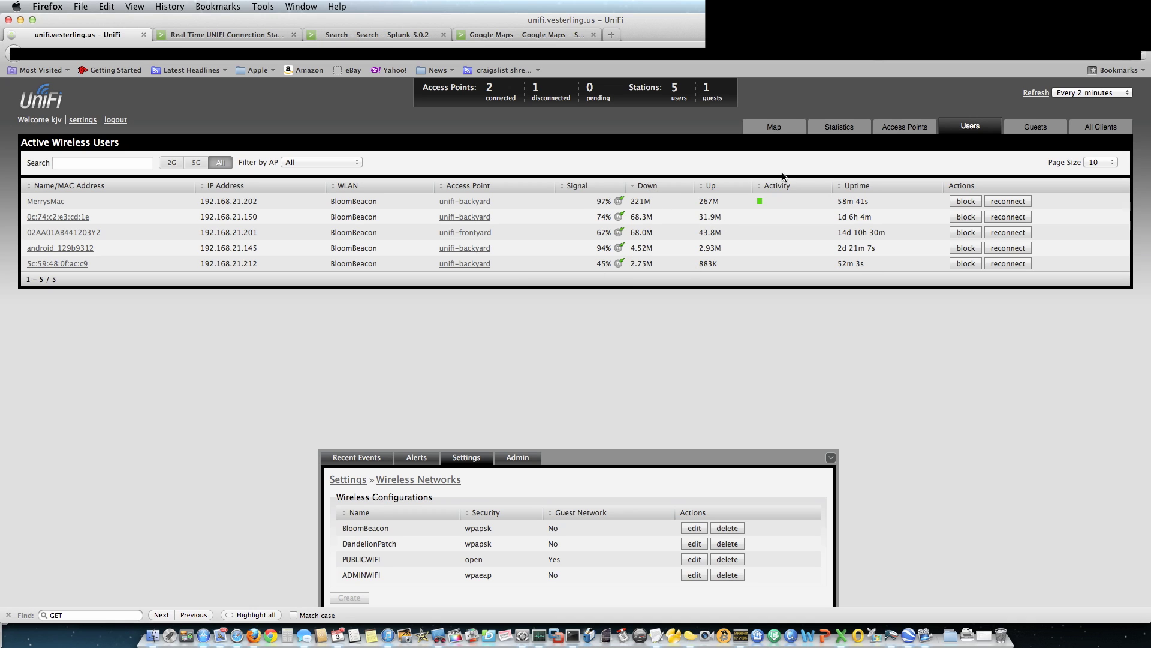
click(1036, 128)
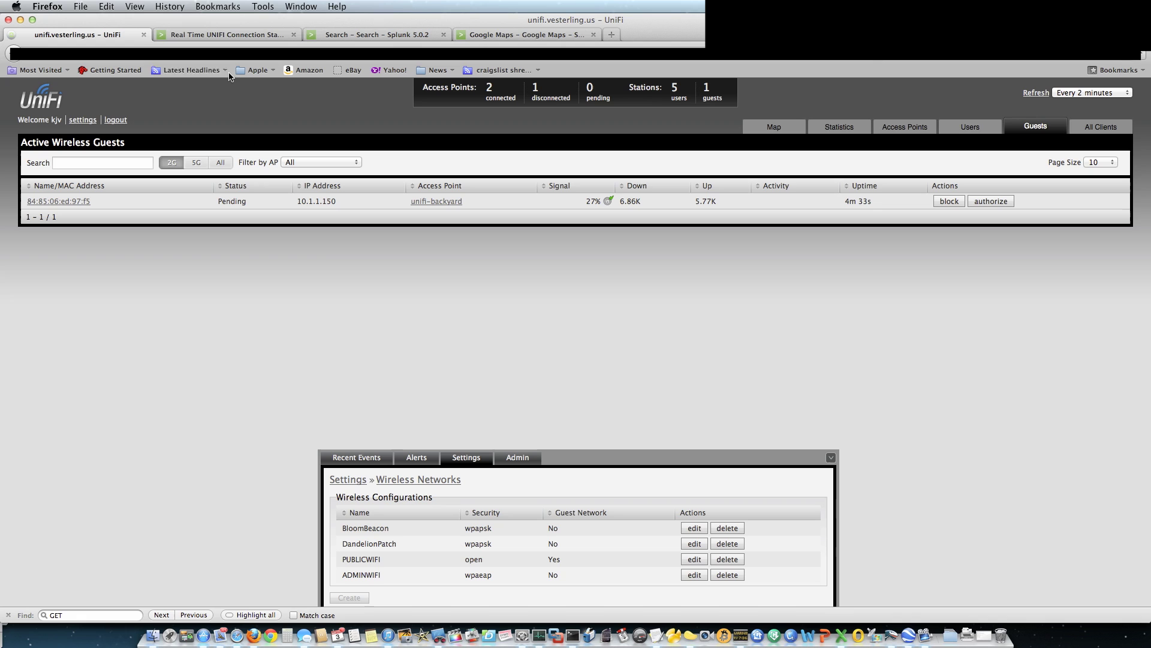
click(229, 36)
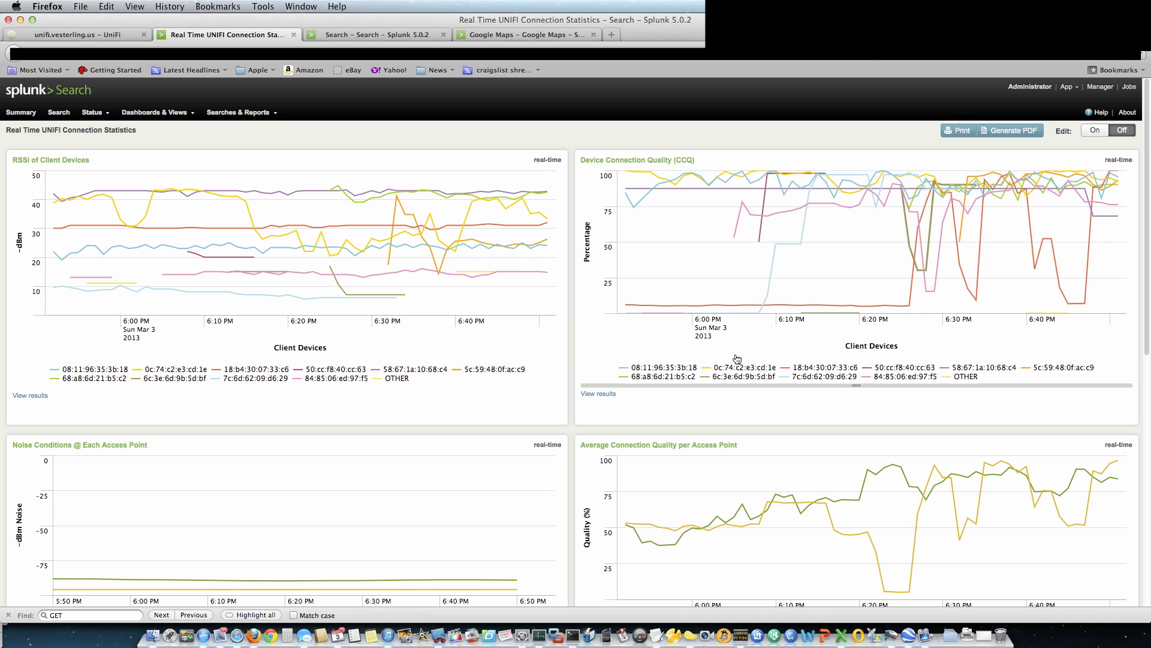
Inspect the live RSSI and CCQ charts, with lines for every listed client device.
mouse_move(659, 306)
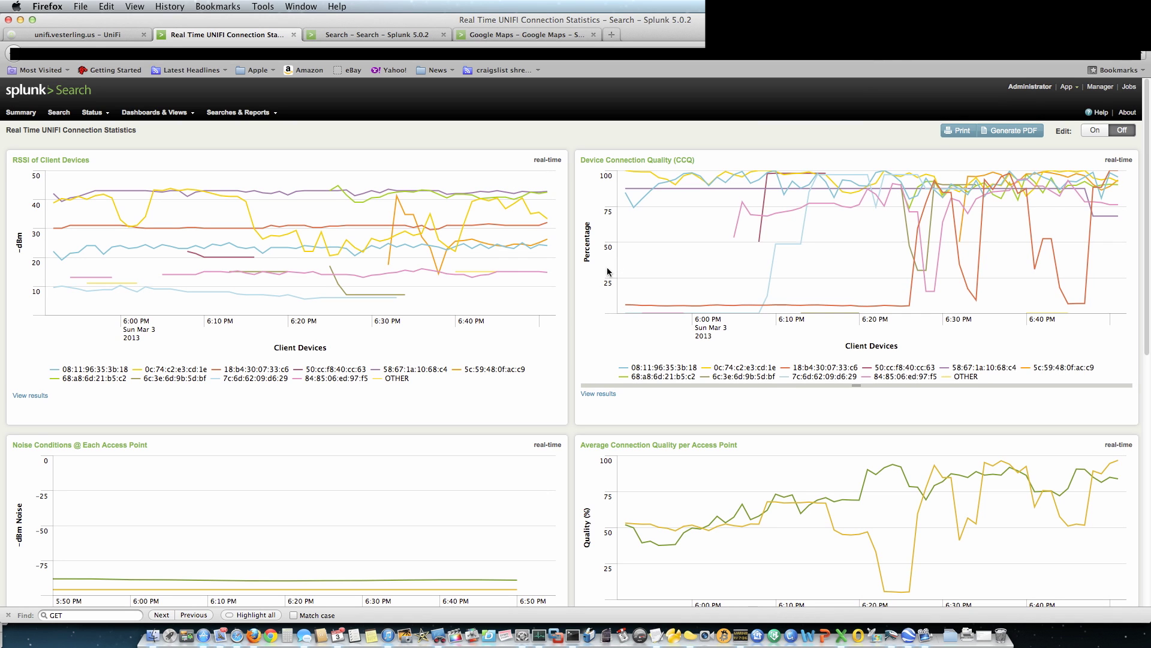
scroll(602, 287, down, 1)
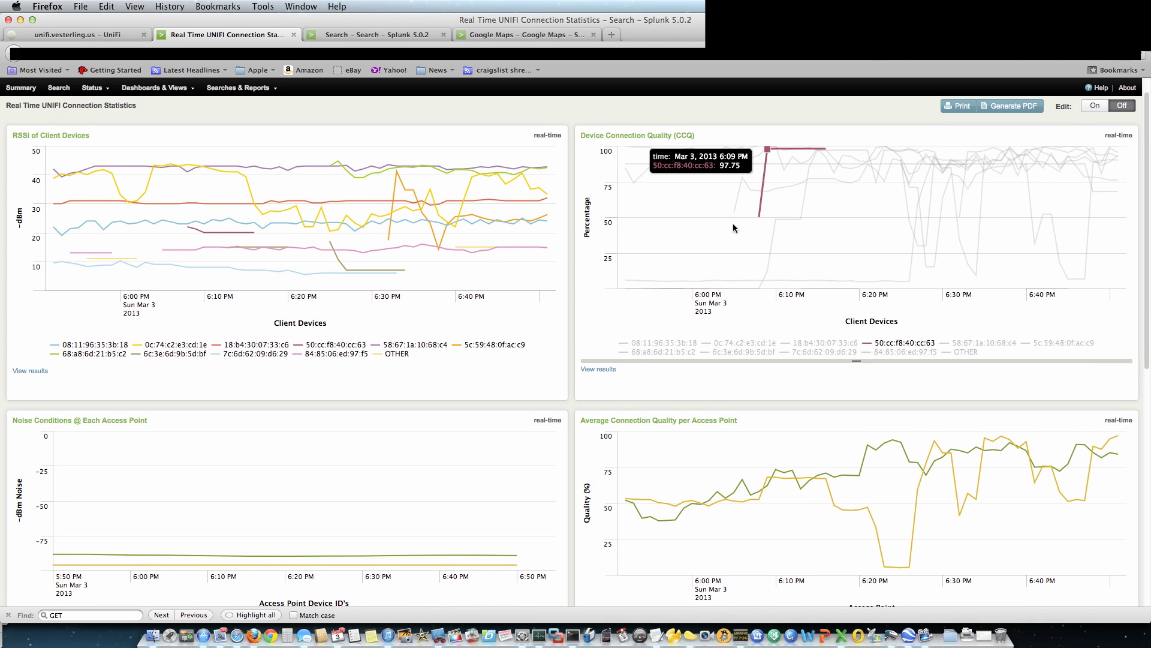
mouse_move(415, 557)
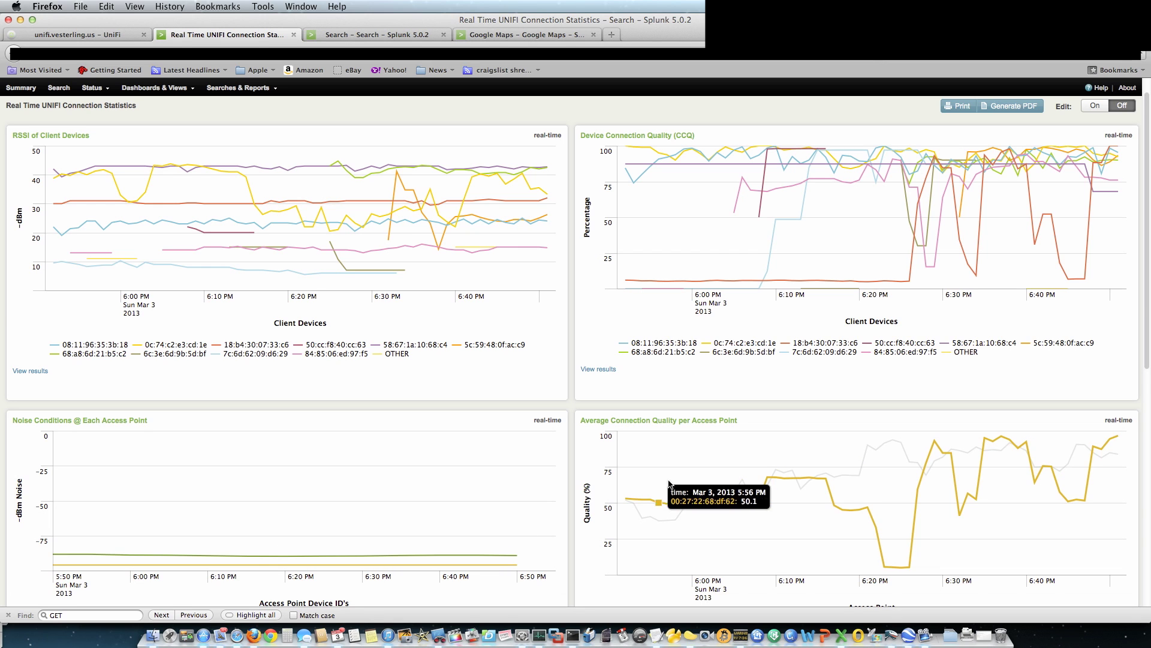
scroll(675, 466, down, 1)
scroll(675, 466, down, 2)
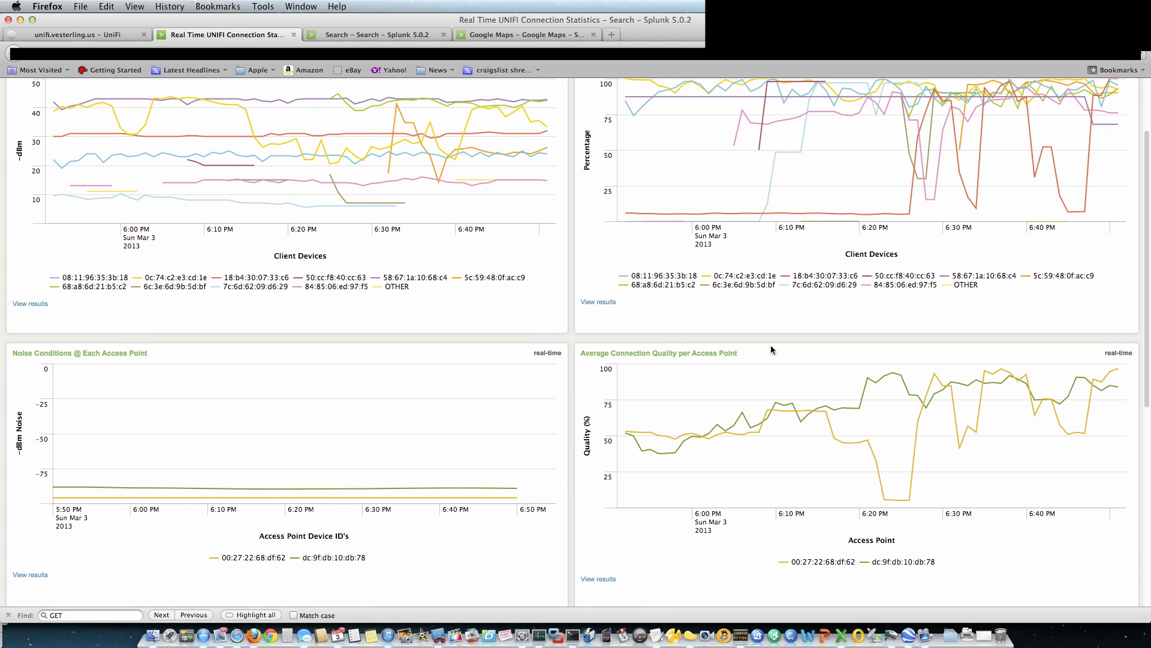
mouse_move(895, 499)
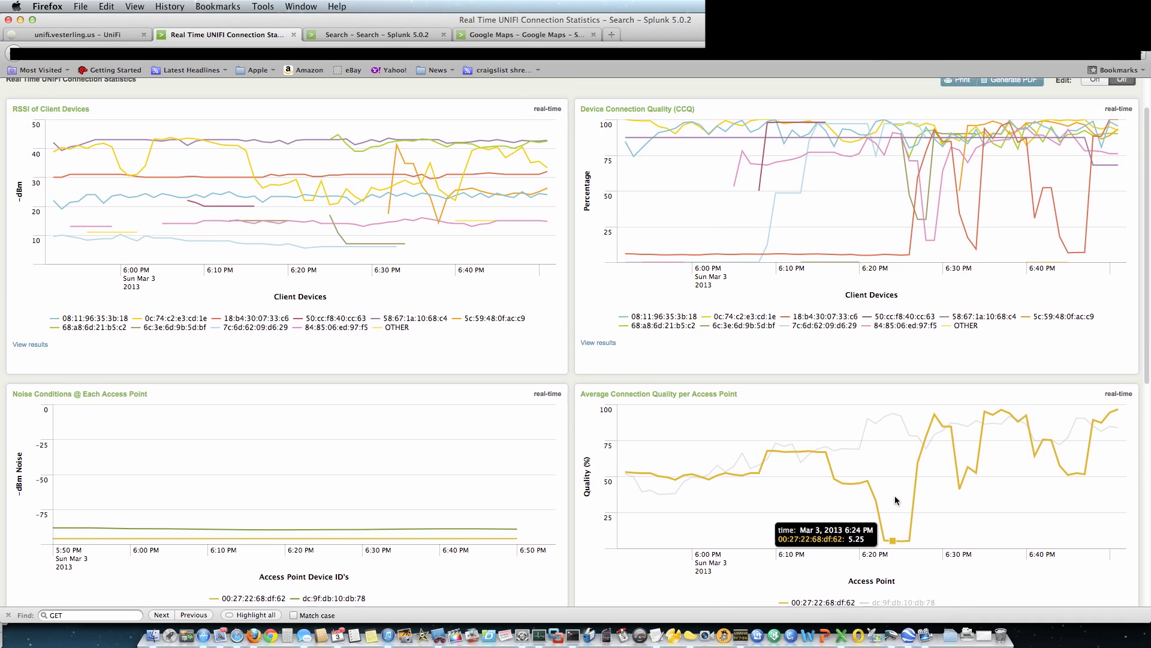
scroll(894, 480, up, 3)
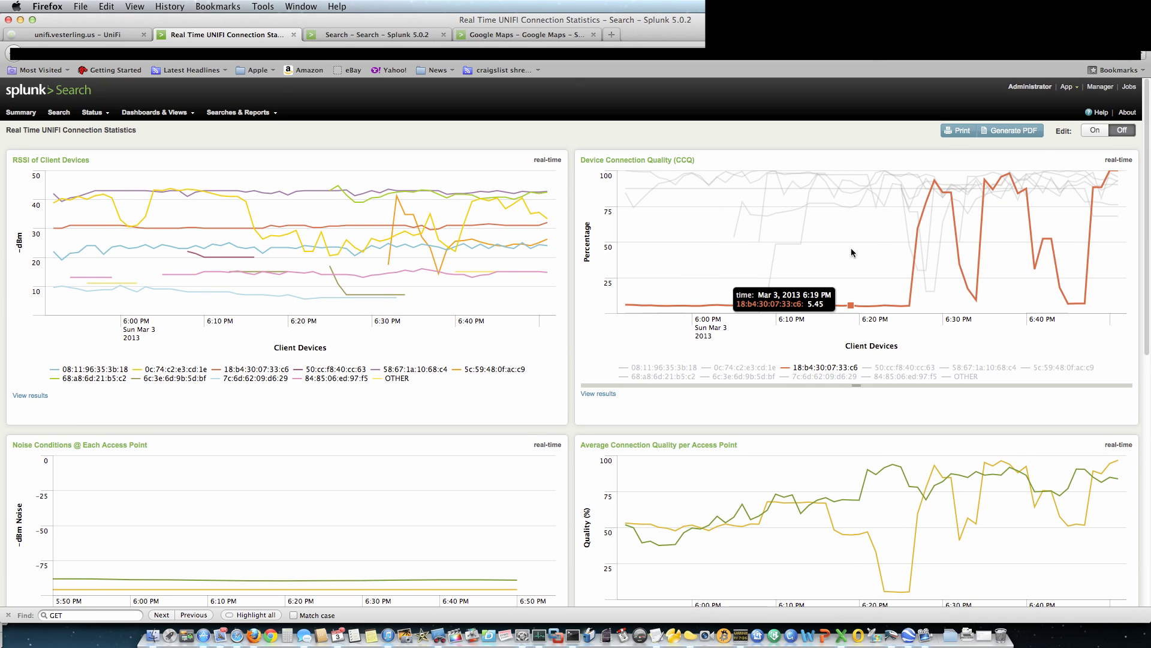
scroll(859, 367, down, 3)
scroll(858, 370, down, 1)
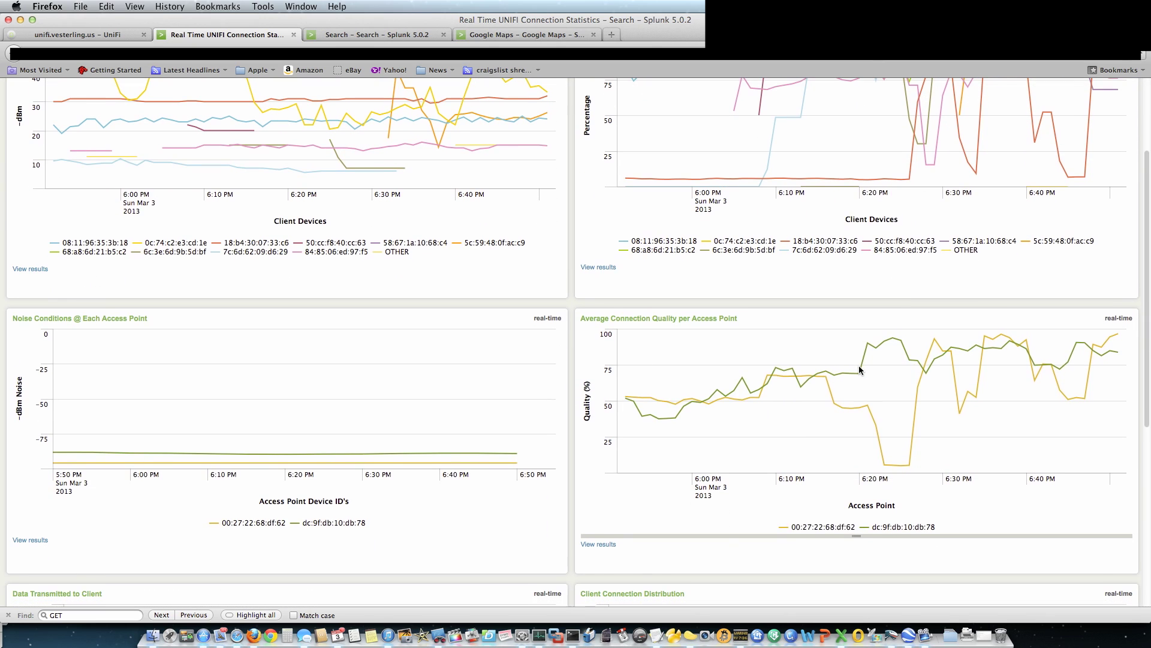
scroll(892, 291, down, 1)
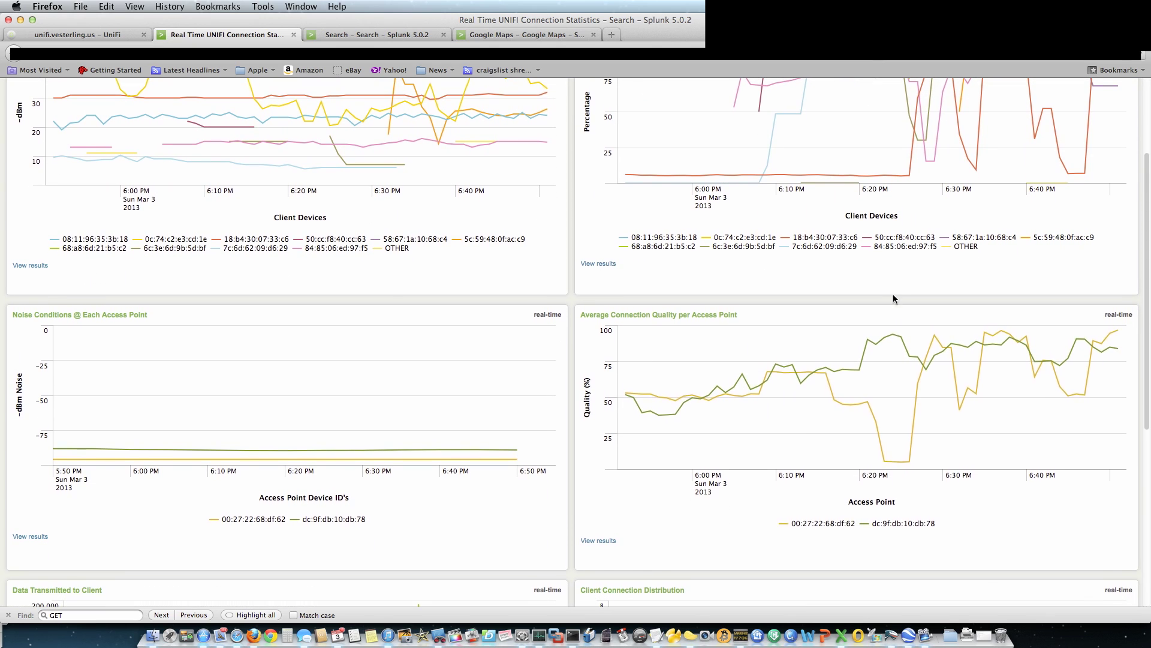
mouse_move(891, 463)
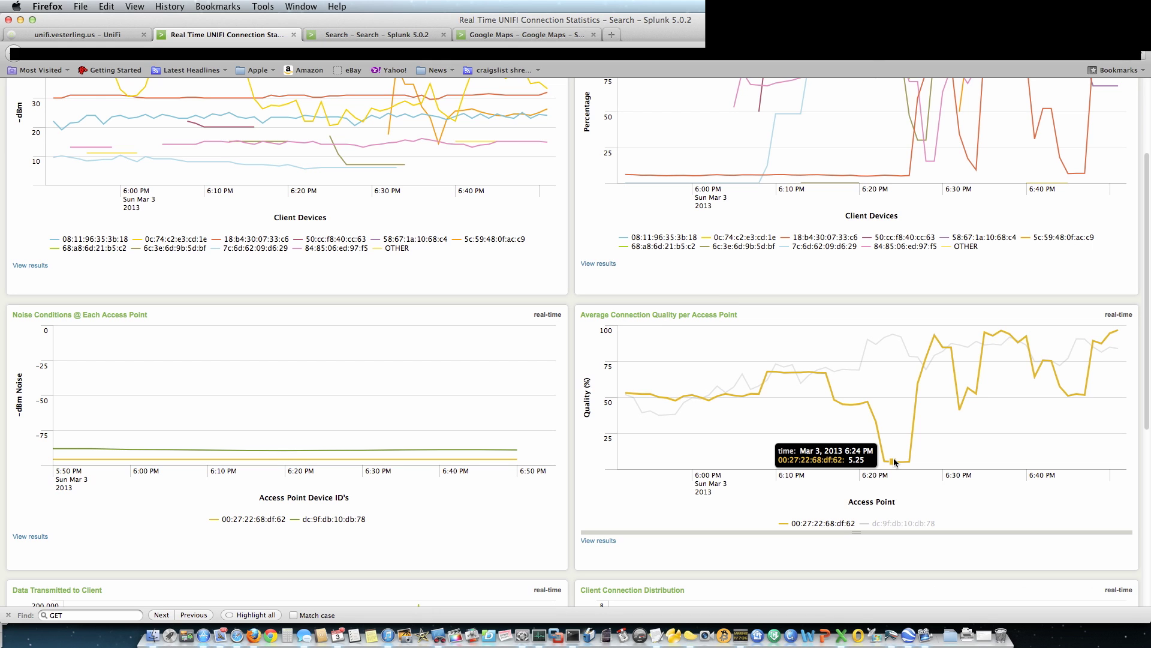
scroll(893, 460, up, 2)
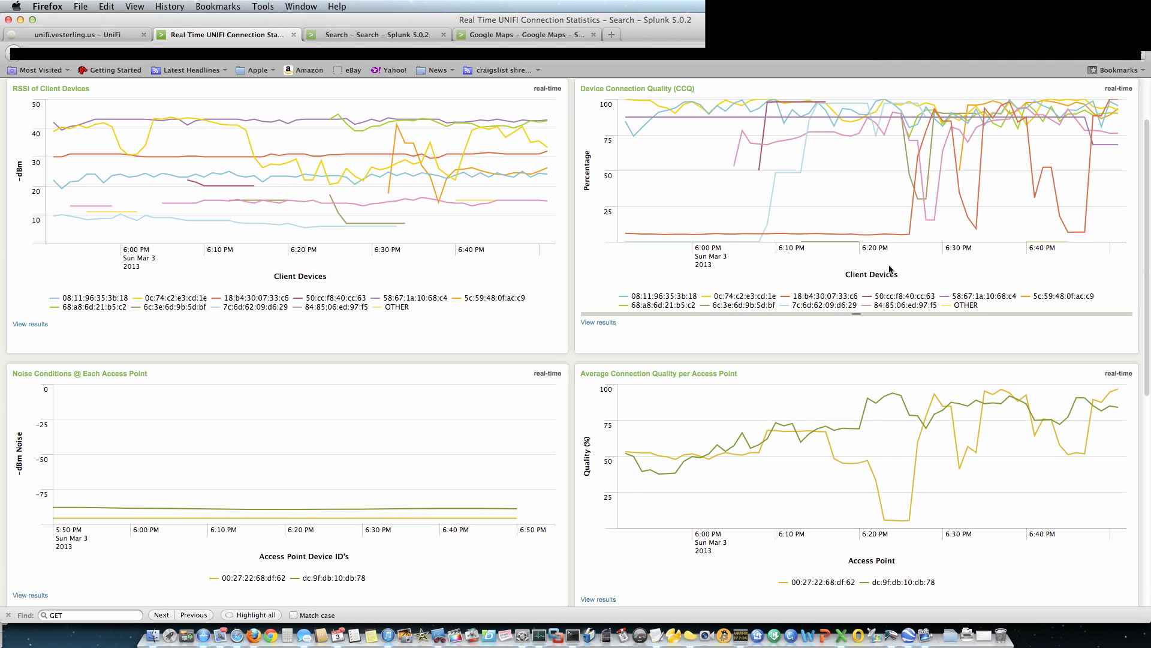
mouse_move(892, 233)
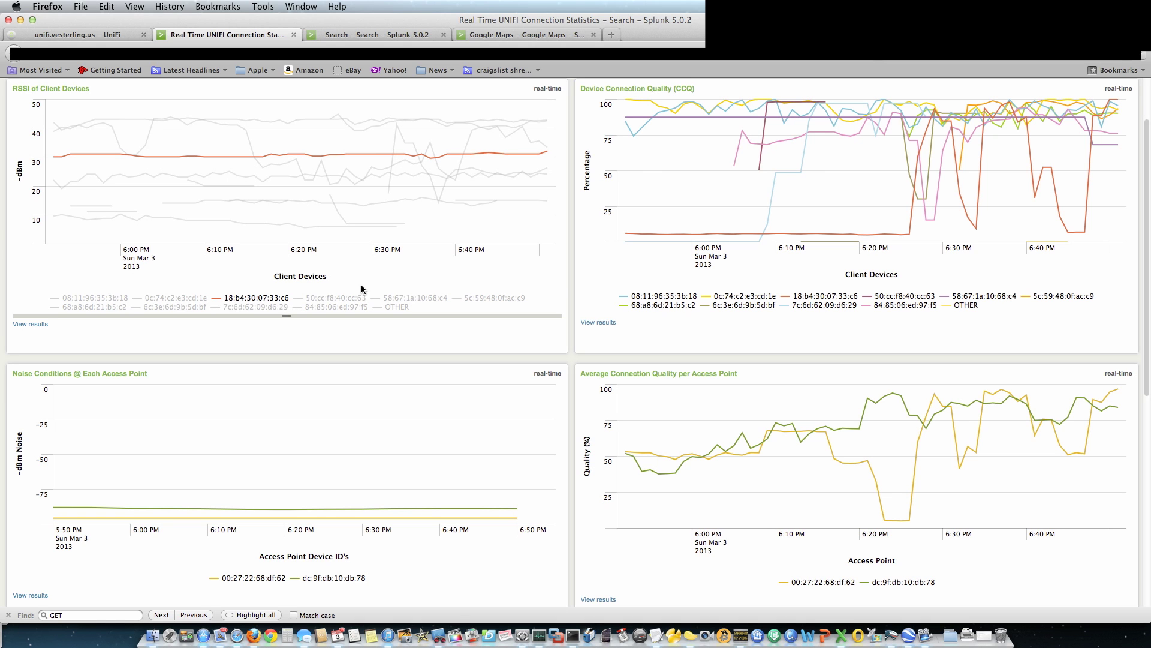
scroll(571, 281, down, 1)
scroll(571, 282, down, 10)
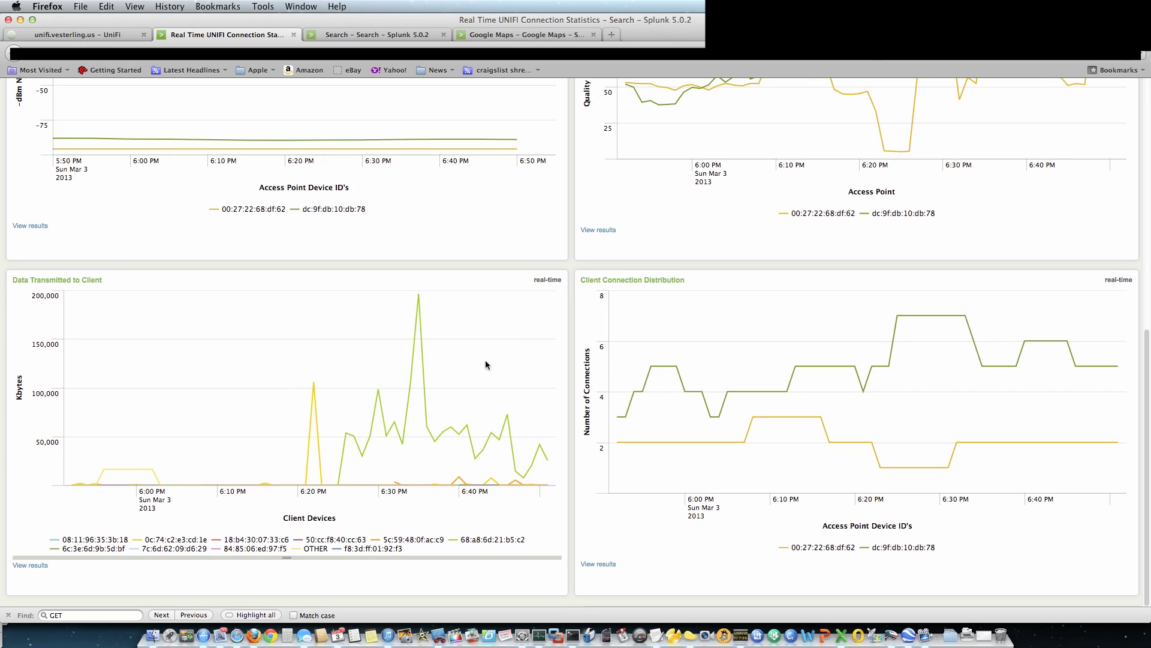
mouse_move(420, 315)
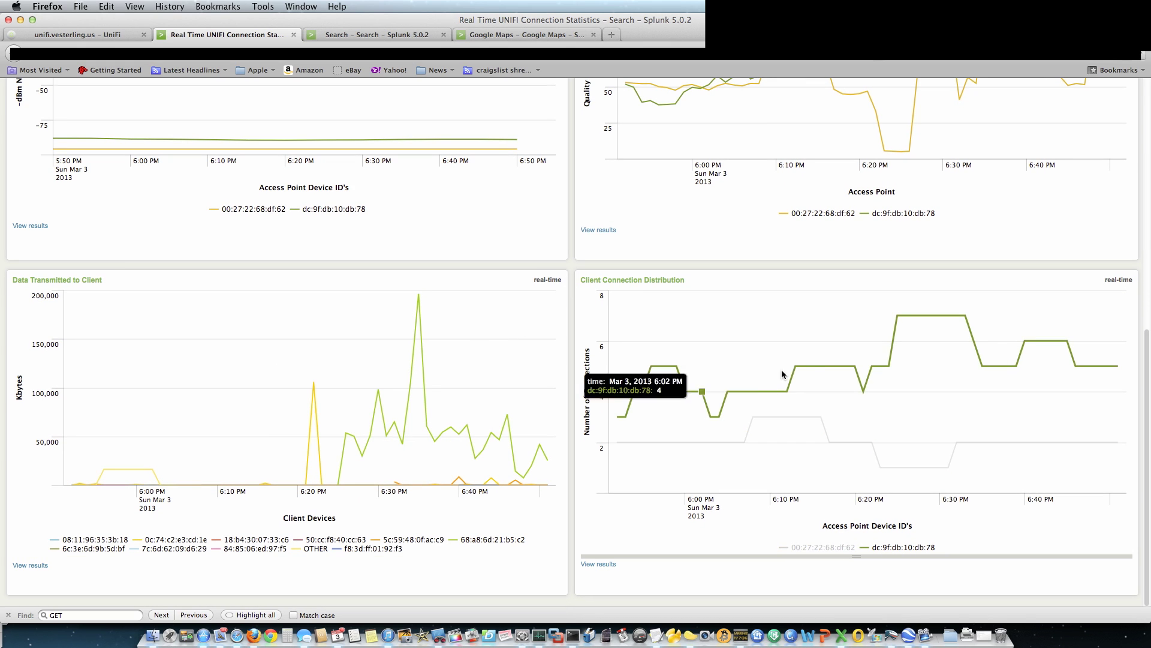
mouse_move(933, 316)
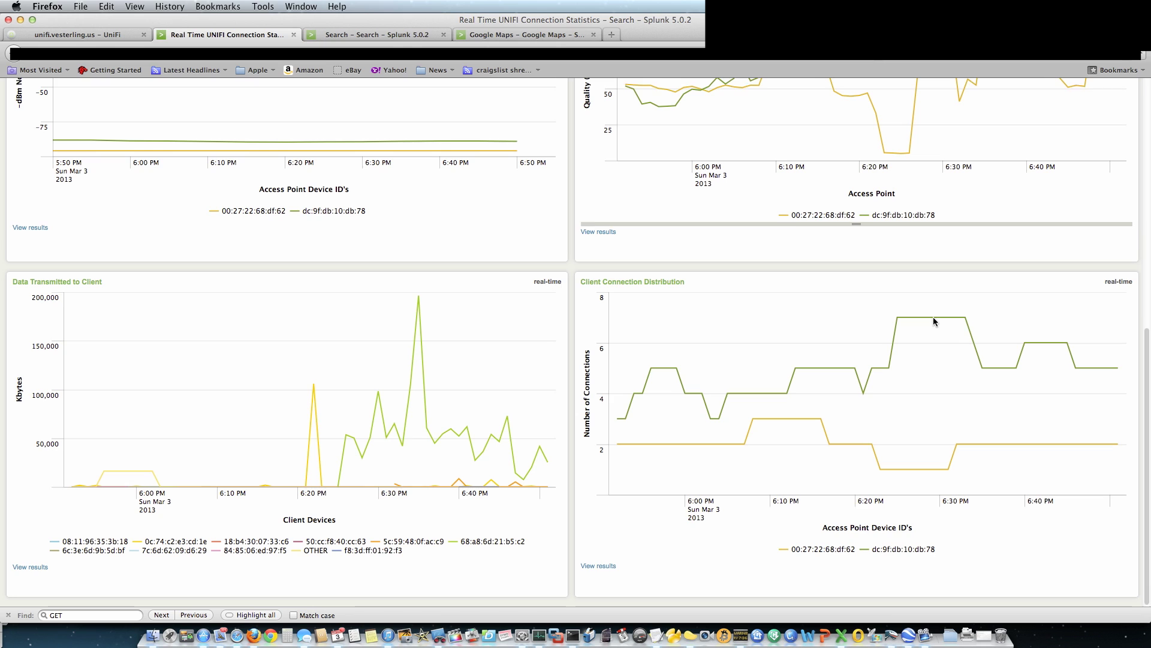
scroll(933, 317, up, 10)
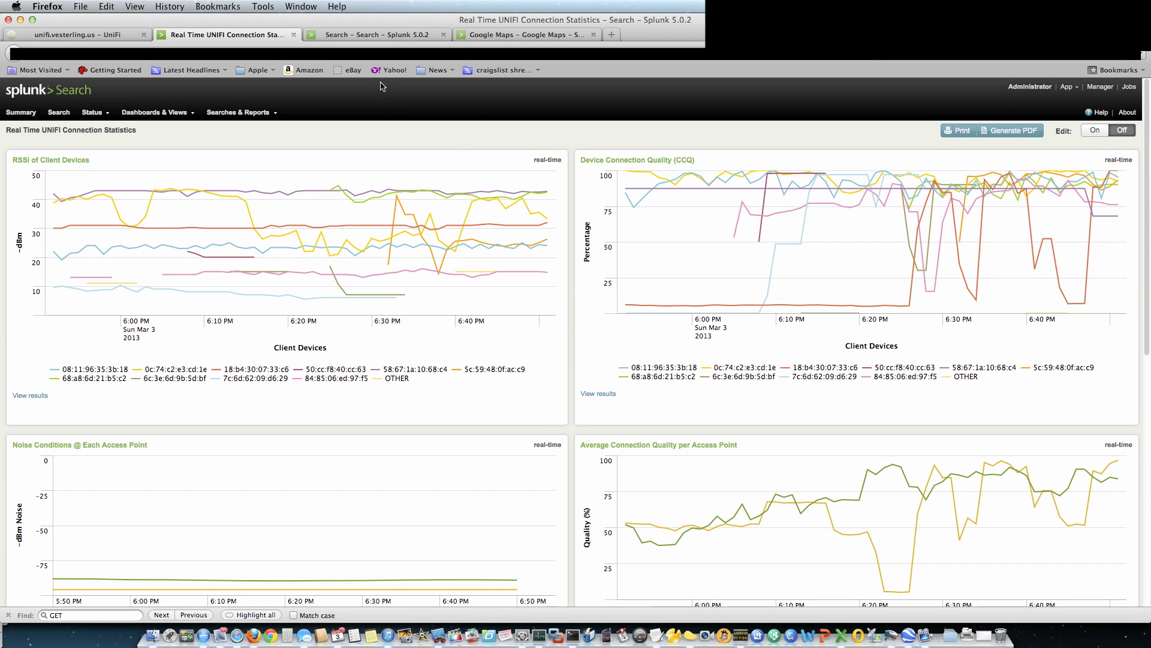
Check the raw unifirawsignal search results, then plot the Google Maps coverage for February 9.
click(371, 35)
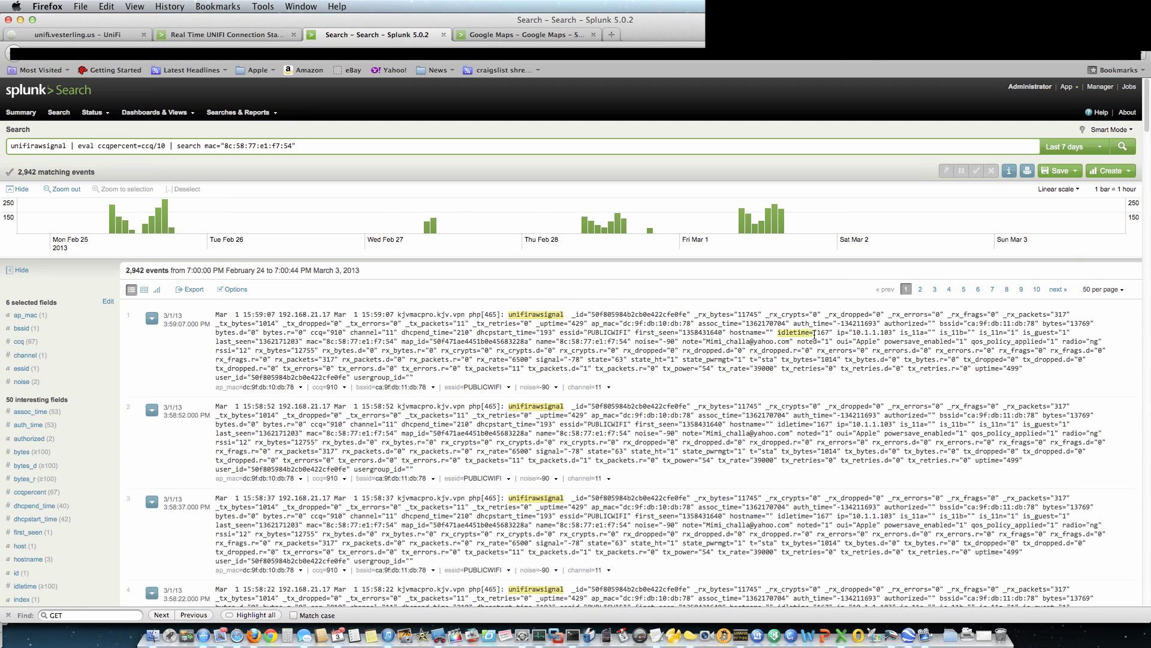
click(528, 35)
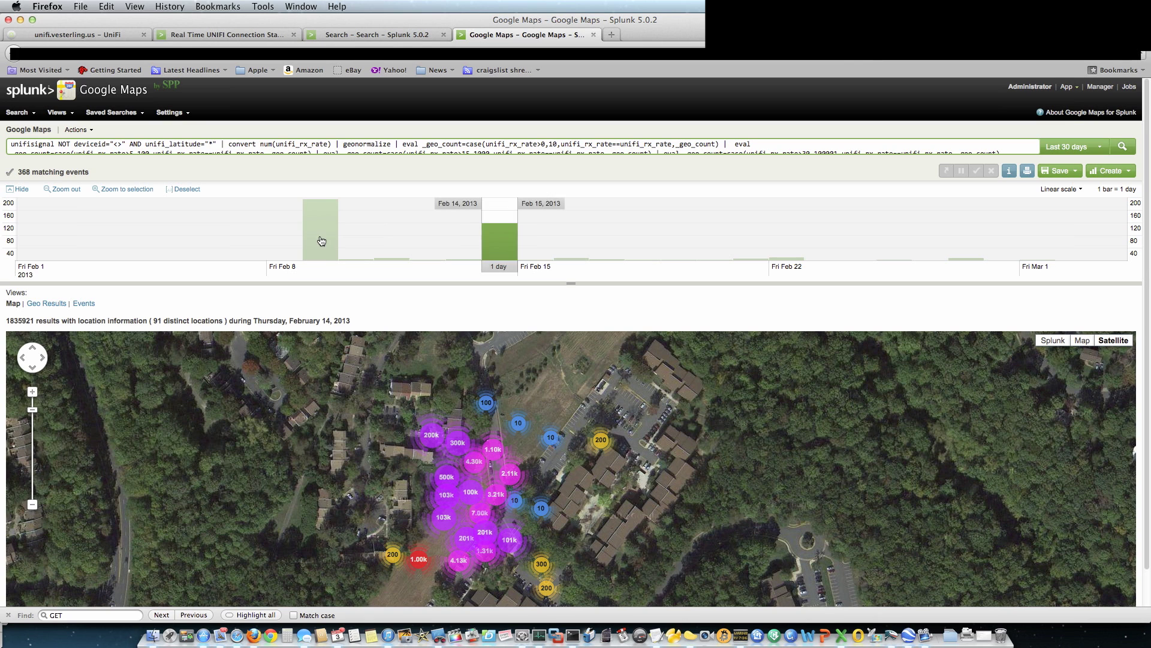
click(322, 241)
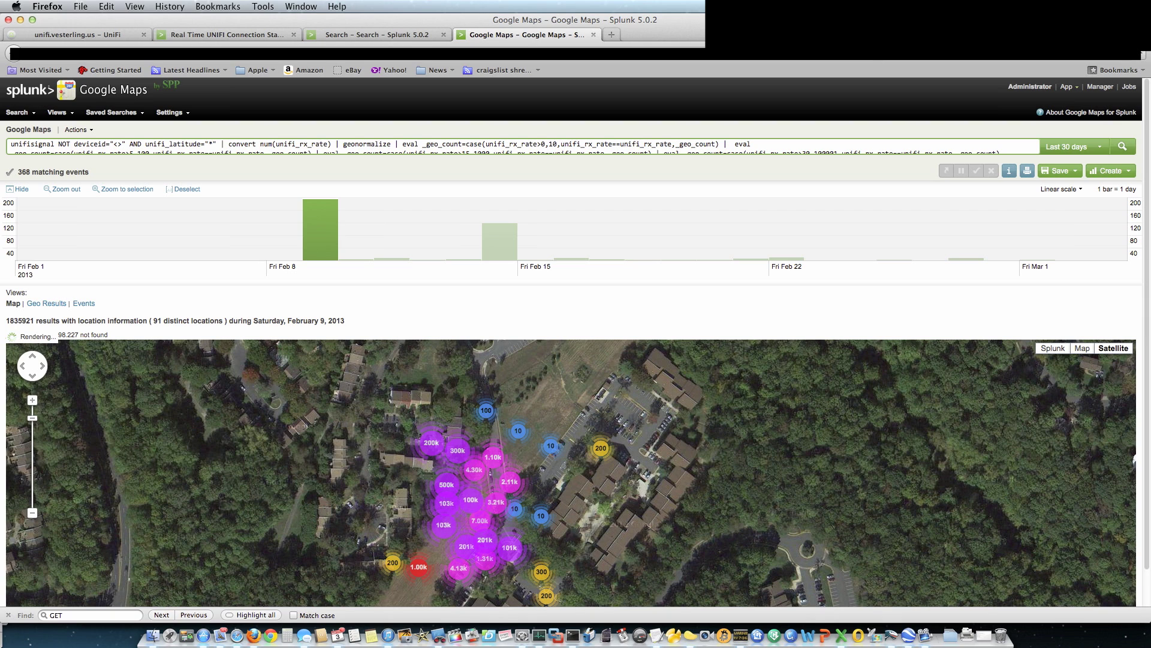
click(908, 7)
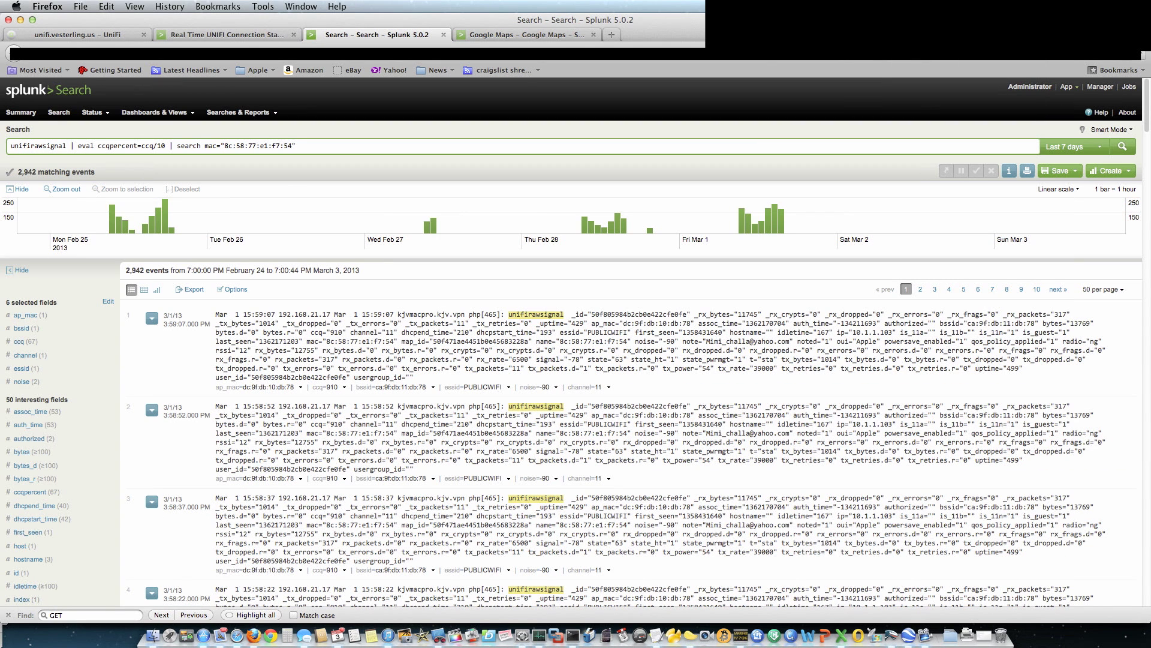
Return to the Google Maps view of the February 9, 2013 signal coverage.
click(528, 35)
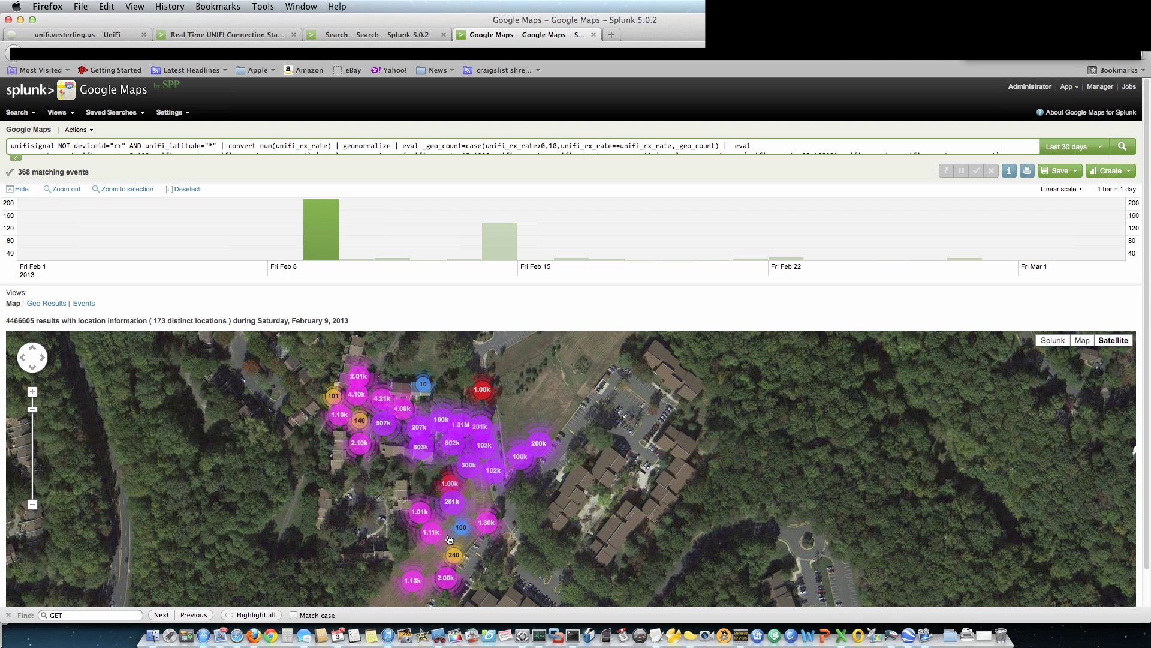
Pick the Feb 14 timeline bar to map signal clusters of 10 to 500k results.
mouse_move(506, 243)
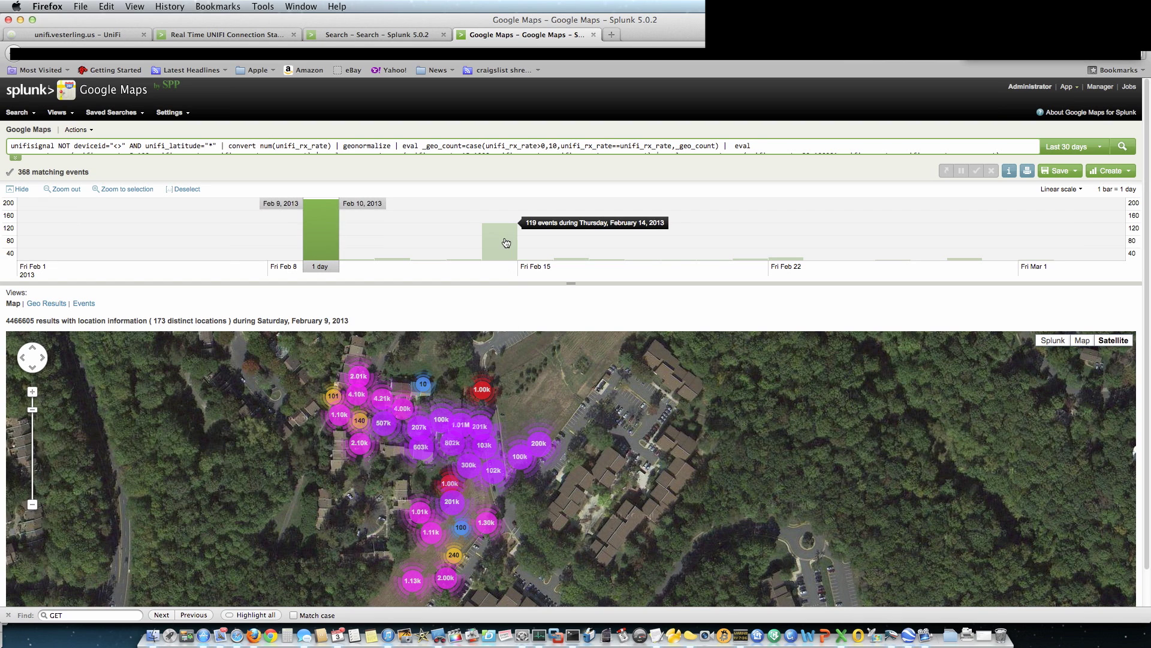
click(506, 244)
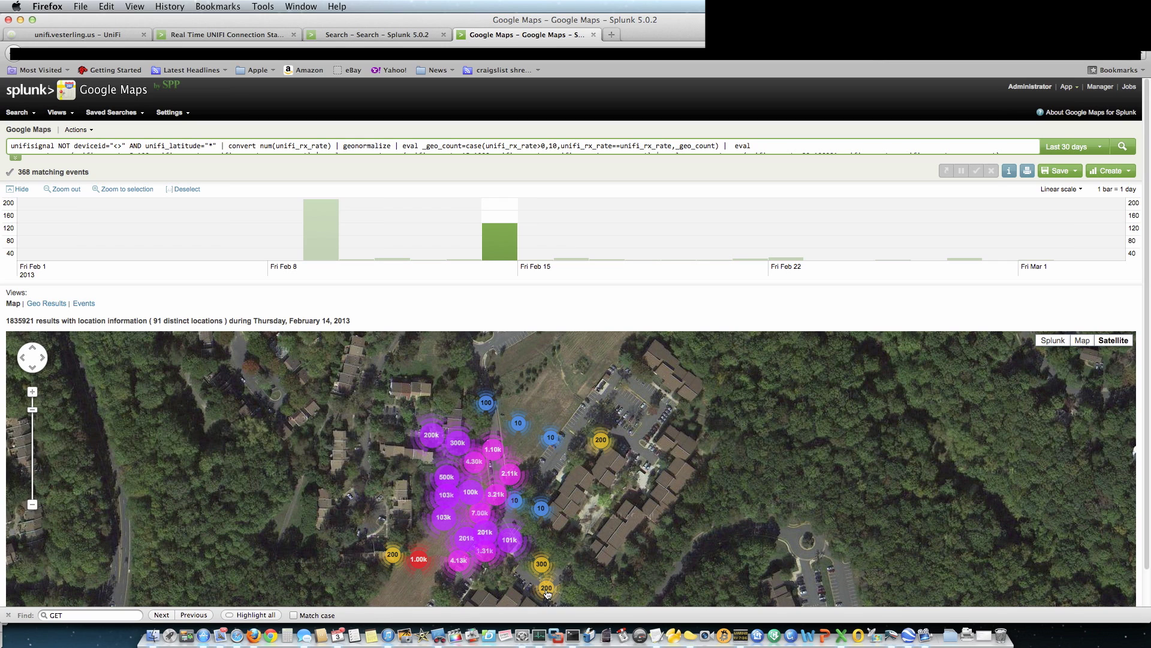
scroll(564, 543, down, 2)
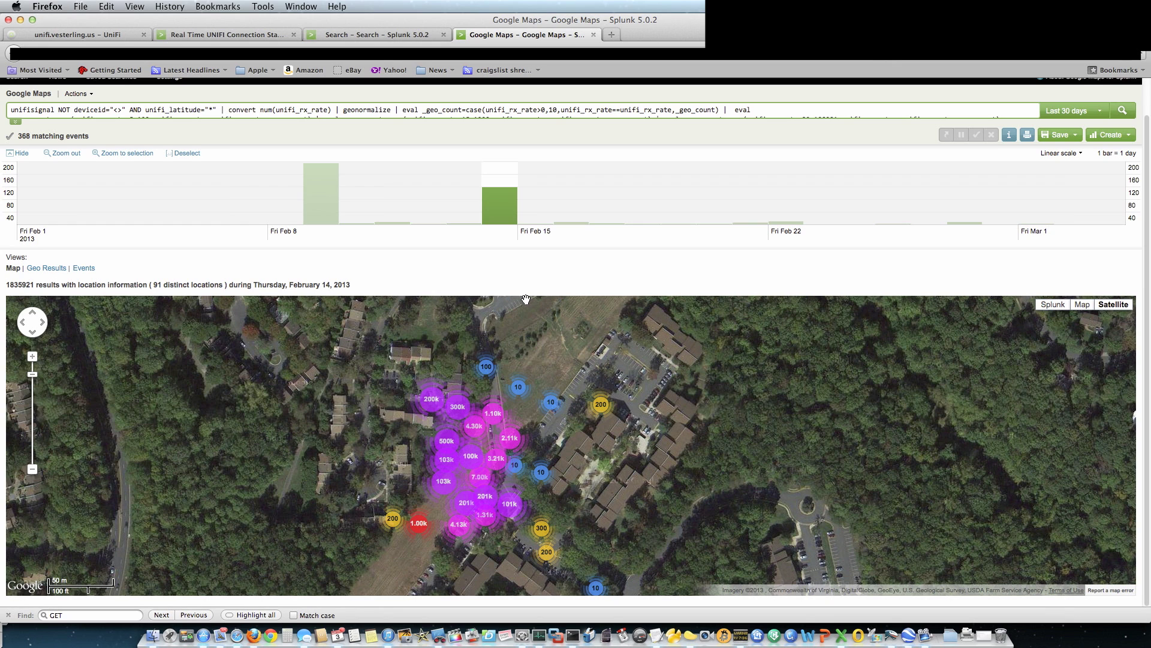
Move through Feb 17 to Feb 21 and list that day's five unifisignal events.
click(612, 224)
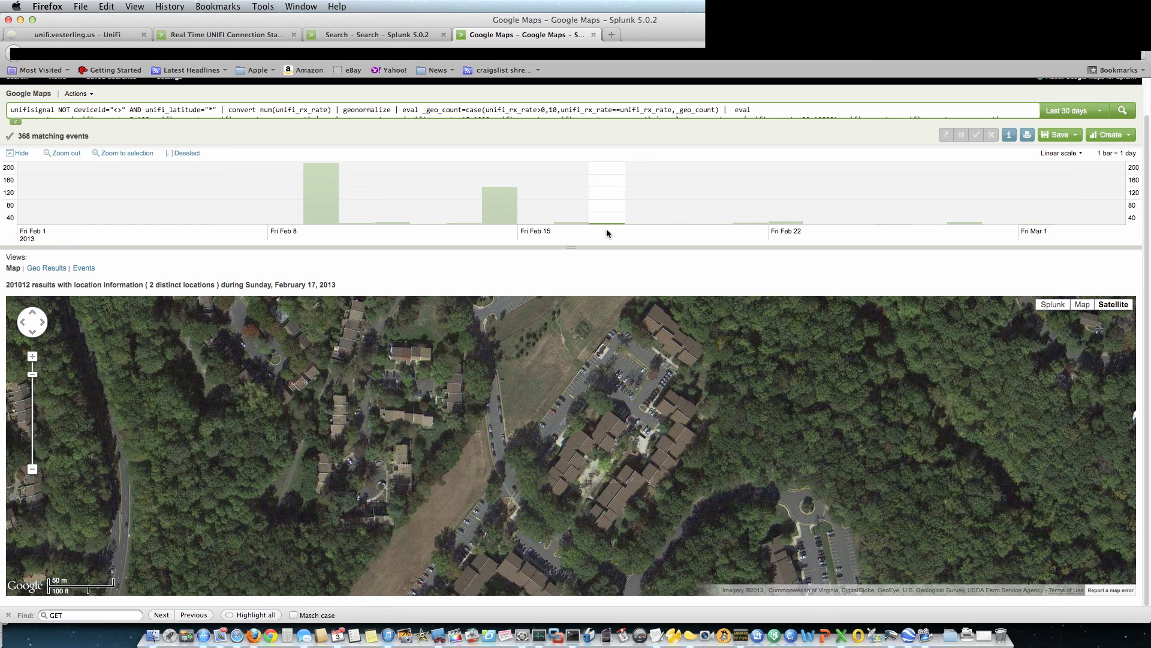
click(750, 224)
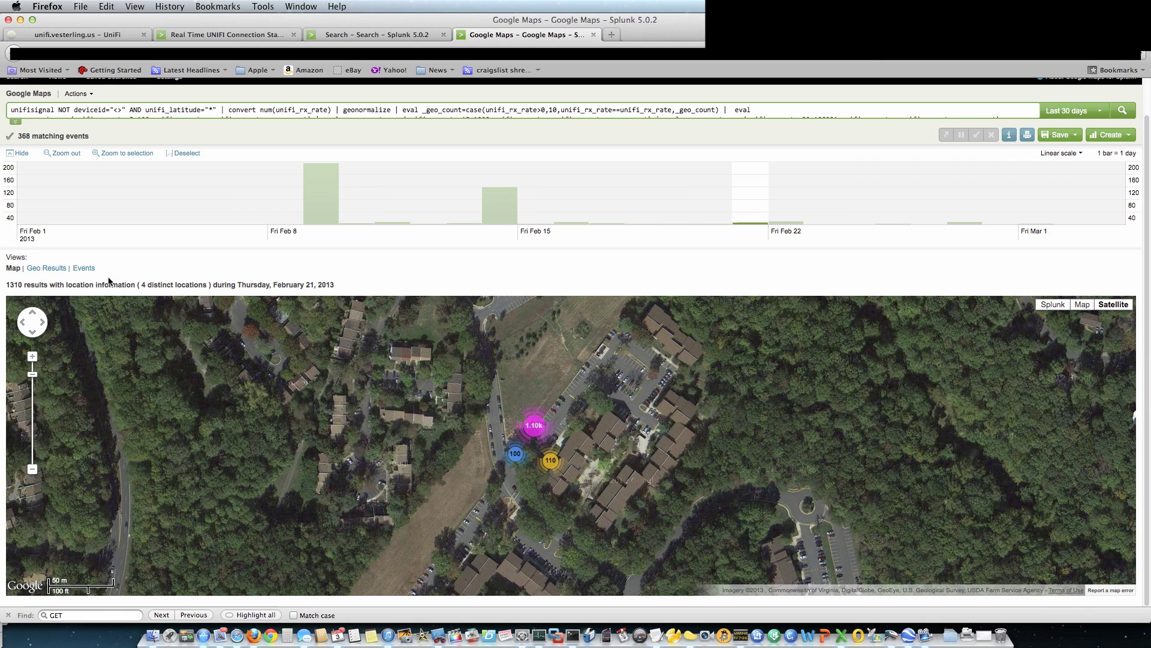
click(84, 268)
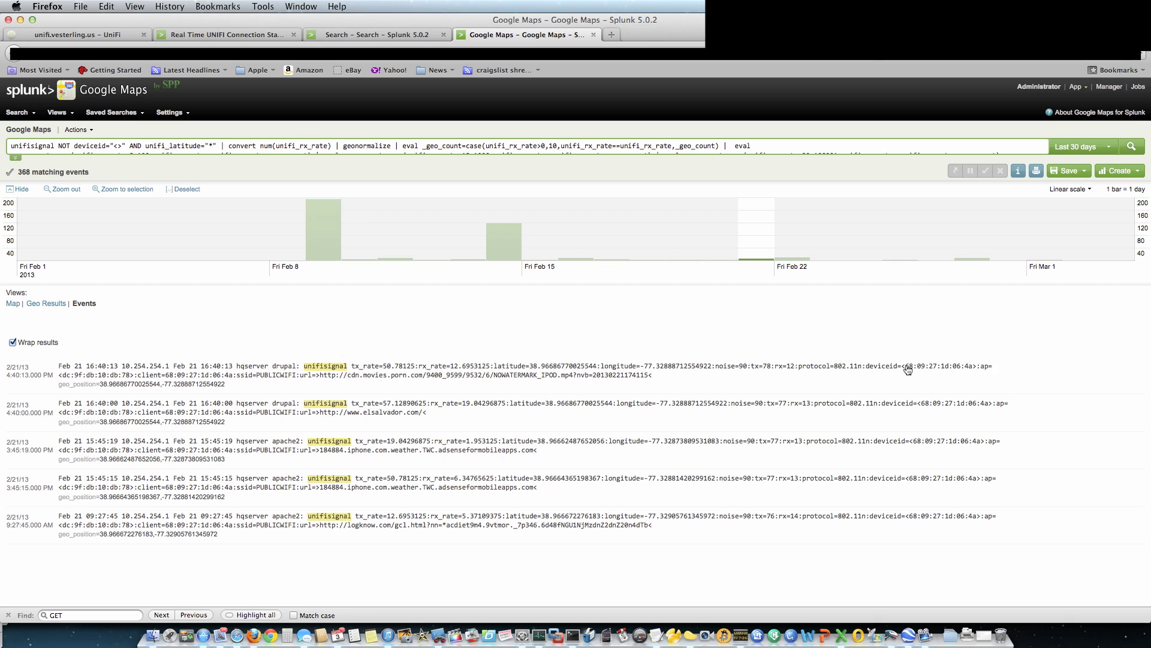
Mark the first event's device id, then map Feb 27: 1141 results over 7 locations.
drag(908, 369, 973, 370)
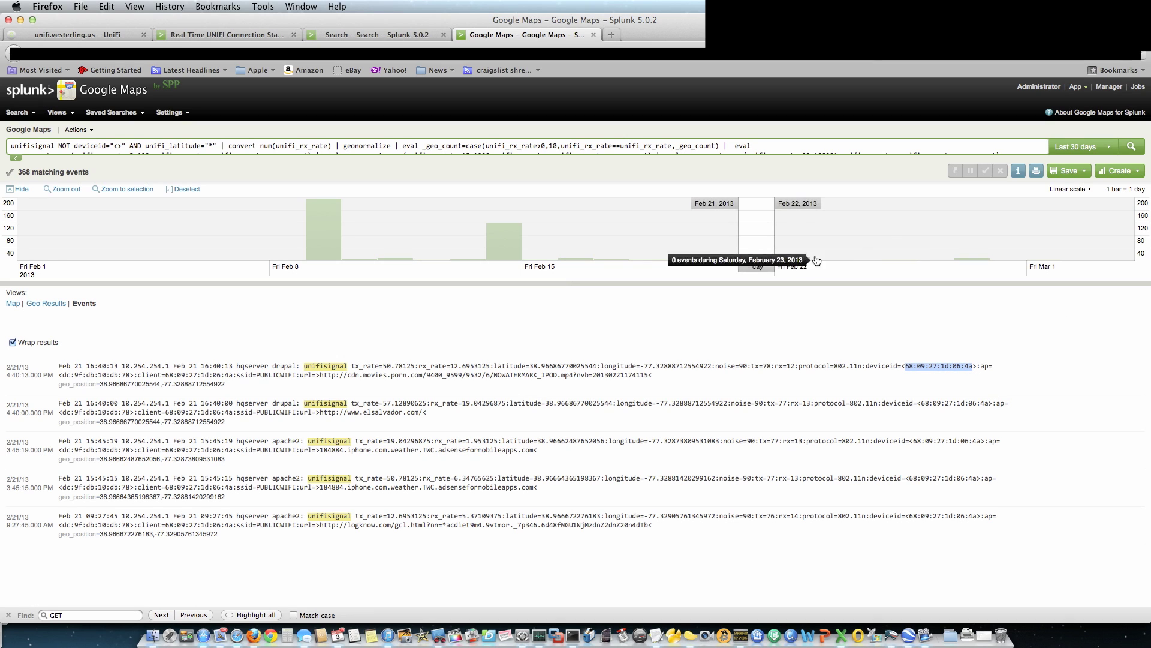
click(974, 258)
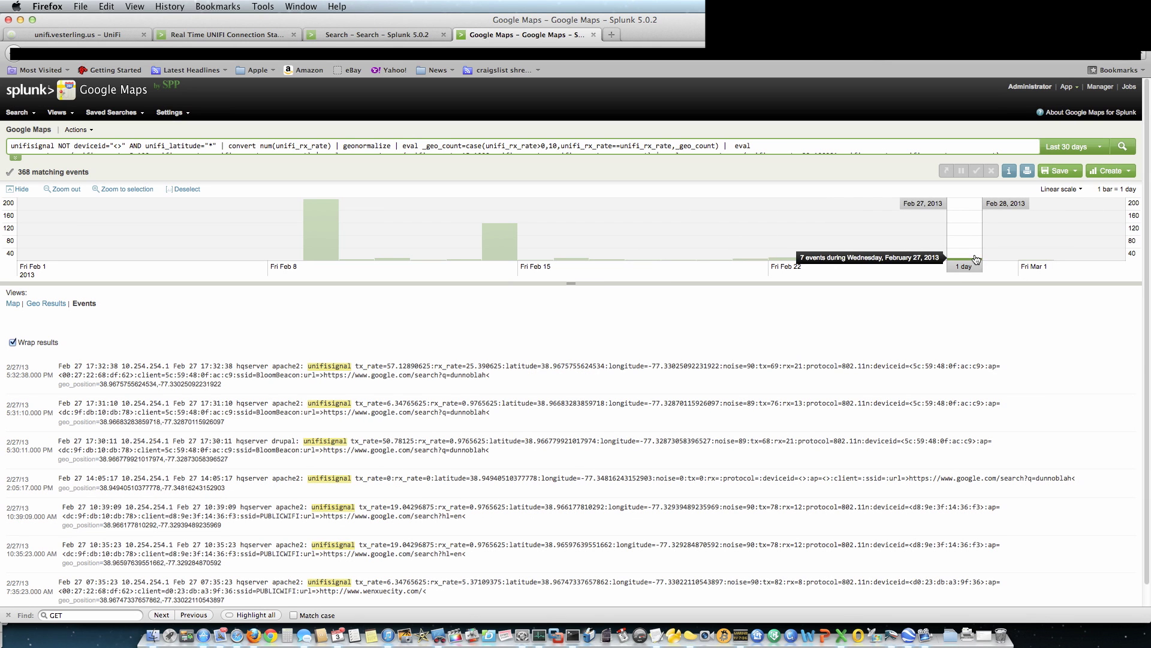
click(13, 304)
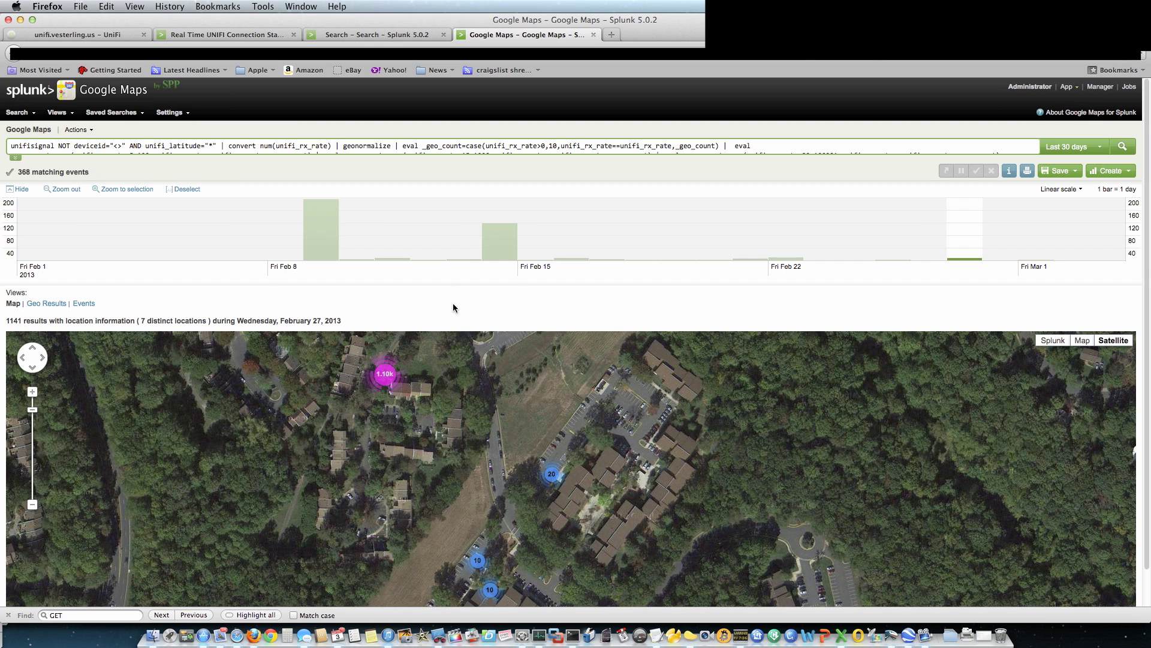
Switch back to the live RSSI, CCQ, noise and access-point quality charts.
click(221, 35)
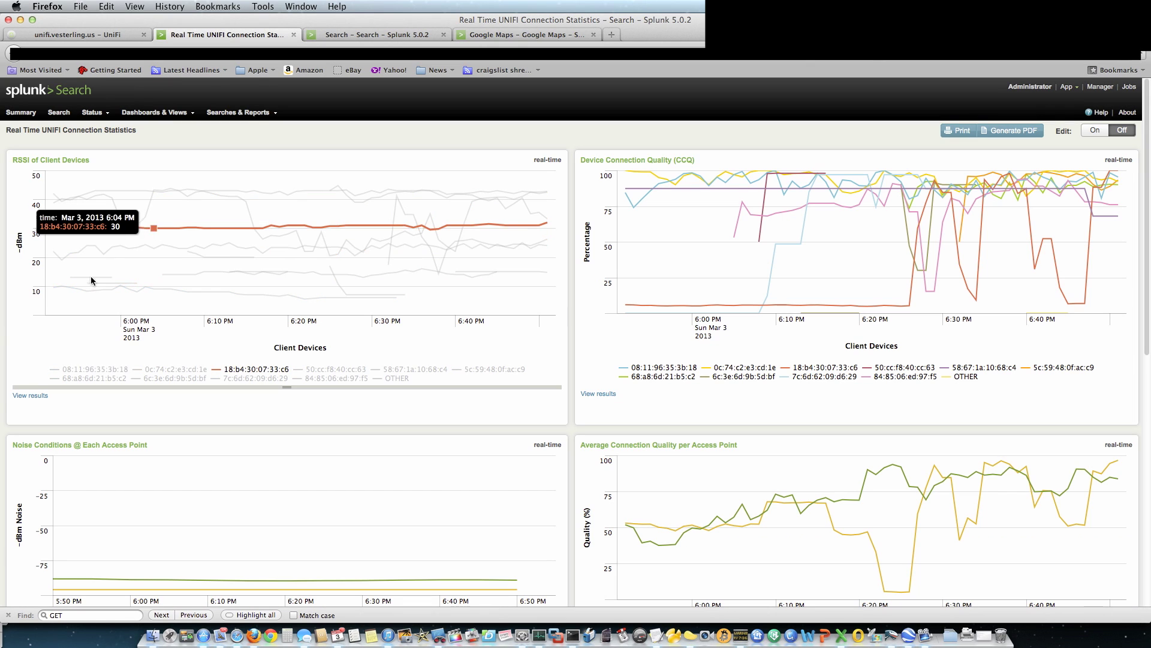